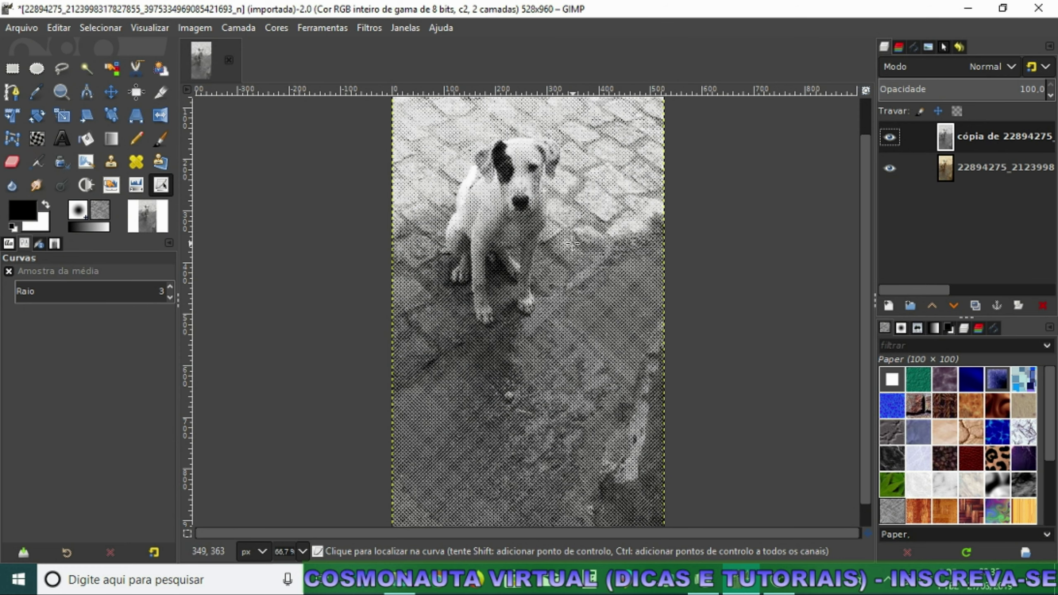
Close the halftone image, discarding changes, and drag the original dog photo from Animais into GIMP.
{"action": "key", "text": "1"}
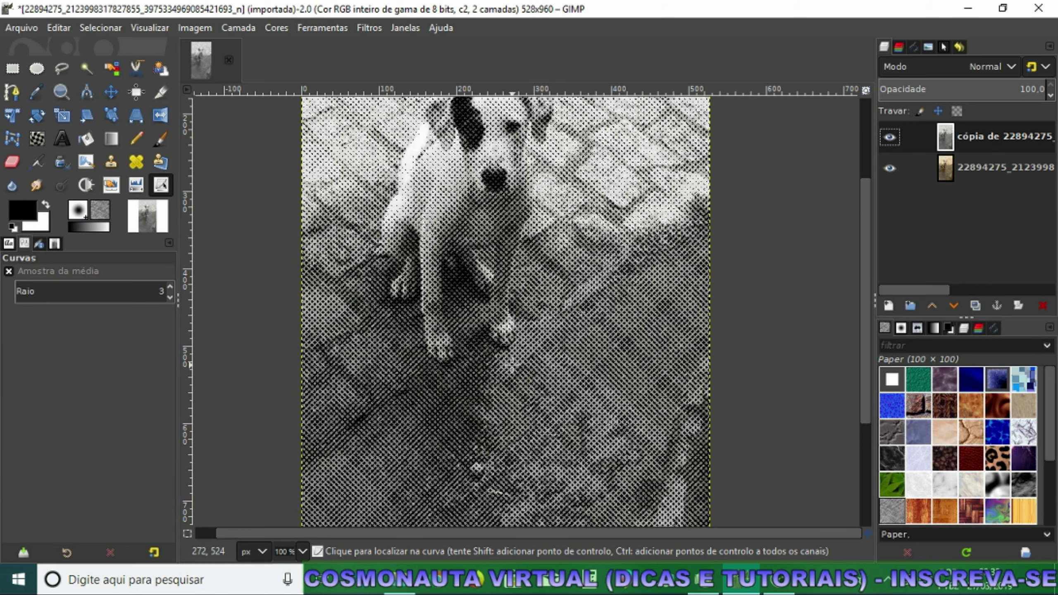
{"action": "key", "text": "minus"}
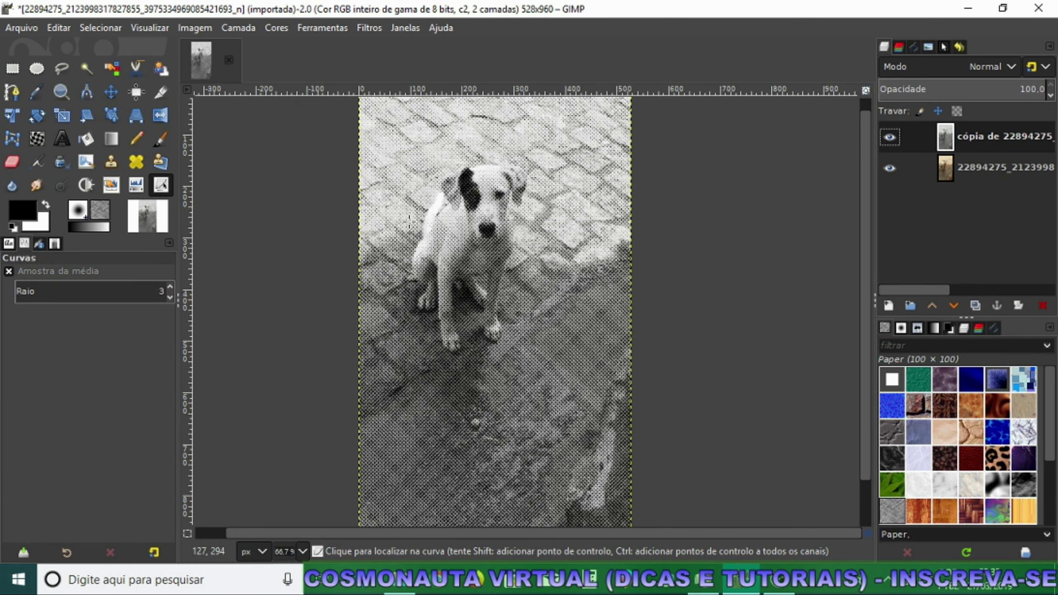
{"action": "left_click", "coordinate": [228, 62]}
{"action": "left_click", "coordinate": [568, 373]}
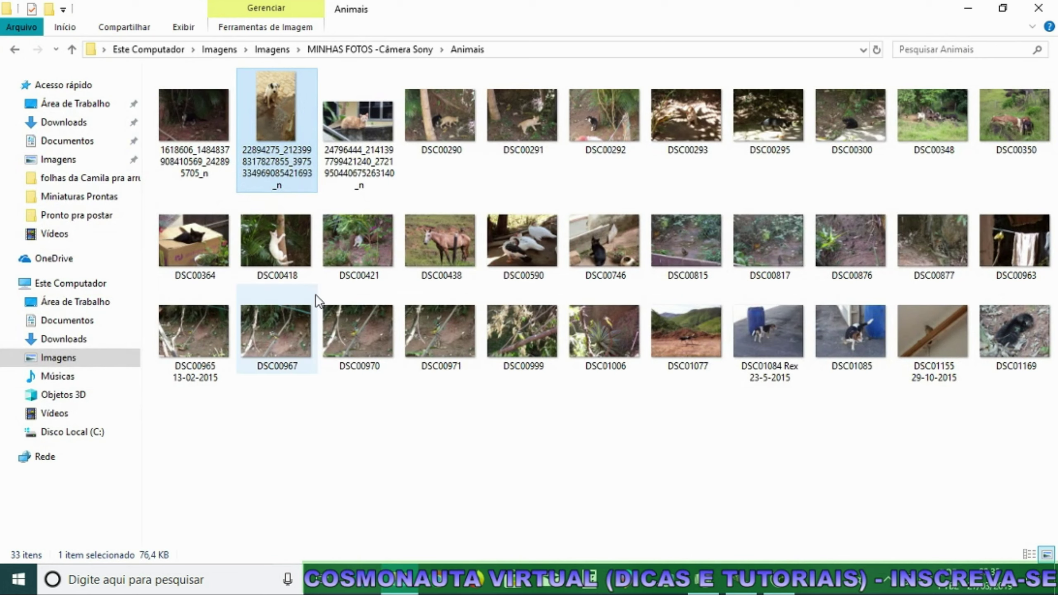
{"action": "mouse_move", "coordinate": [276, 110]}
{"action": "left_mouse_down"}
{"action": "mouse_move", "coordinate": [352, 241]}
{"action": "mouse_move", "coordinate": [748, 508]}
{"action": "mouse_move", "coordinate": [548, 339]}
{"action": "left_mouse_up"}
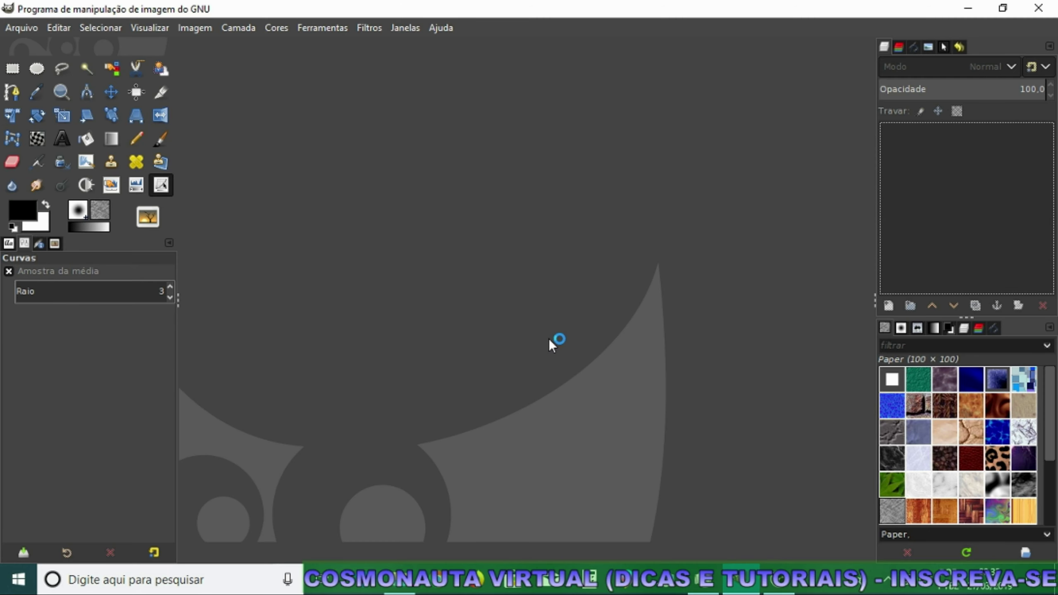
Keep the colour profile, then apply Hue-Saturation with Saturation -100, Lightness 19.5 and a slight Hue shift.
{"action": "left_click", "coordinate": [718, 349]}
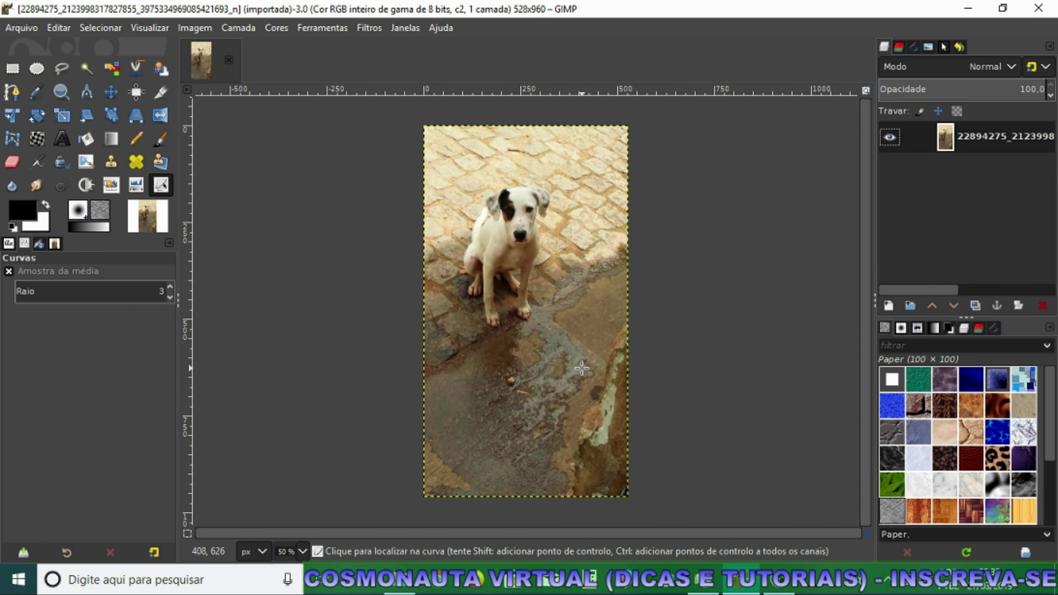
{"action": "scroll", "coordinate": [590, 242], "scroll_direction": "up", "scroll_amount": 1}
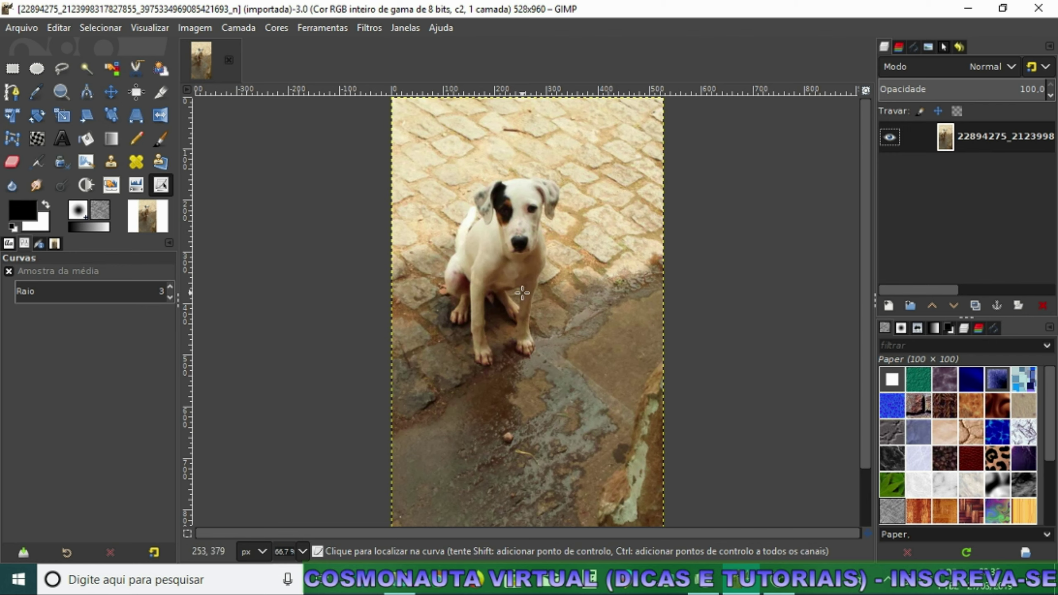
{"action": "left_click", "coordinate": [276, 28]}
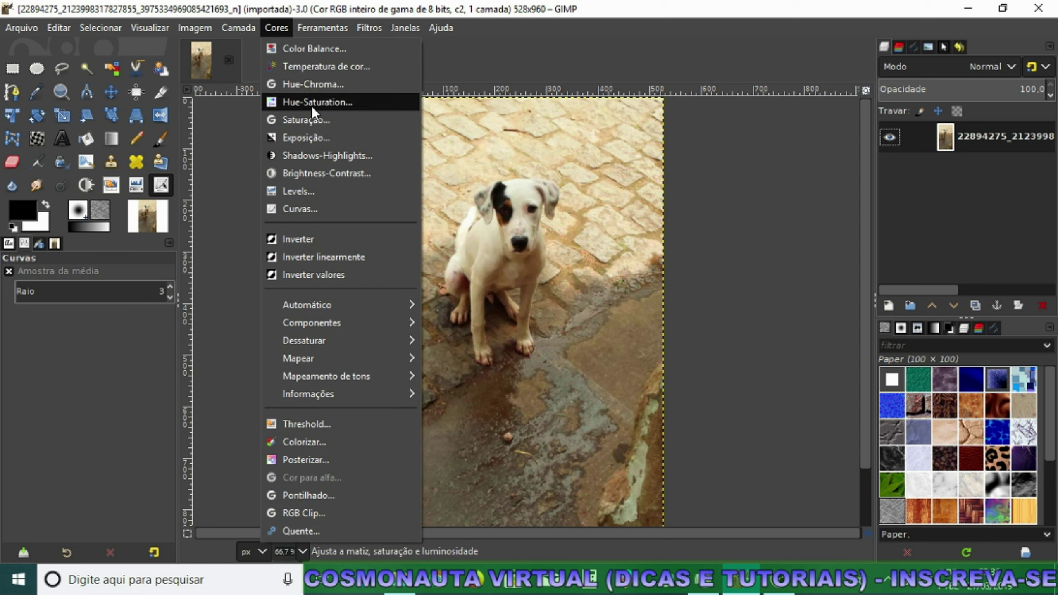
{"action": "left_click", "coordinate": [339, 103]}
{"action": "left_click_drag", "start_coordinate": [864, 445], "coordinate": [738, 452]}
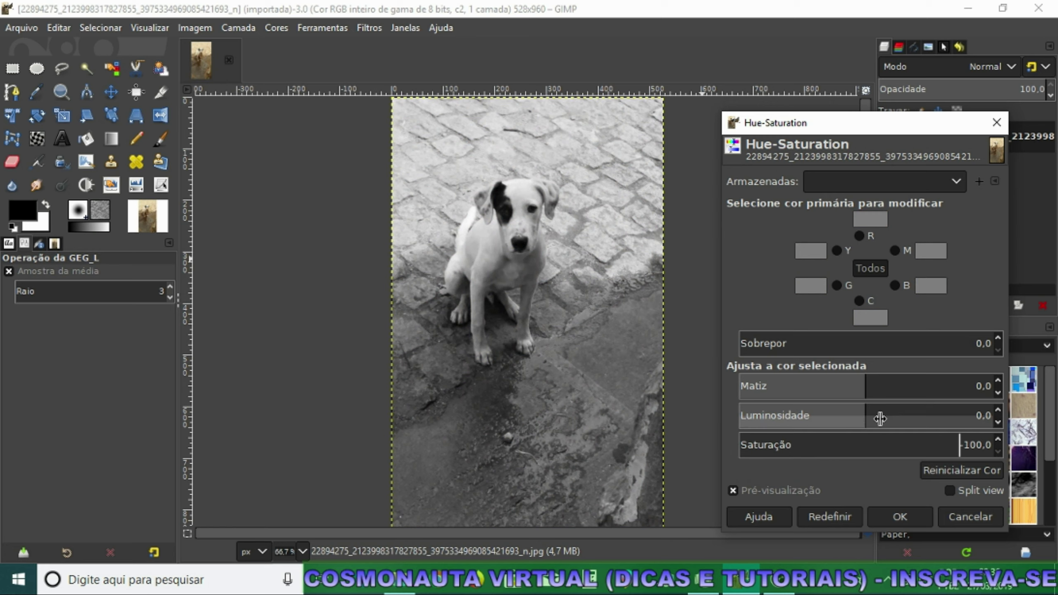
{"action": "left_click_drag", "start_coordinate": [865, 415], "coordinate": [890, 413]}
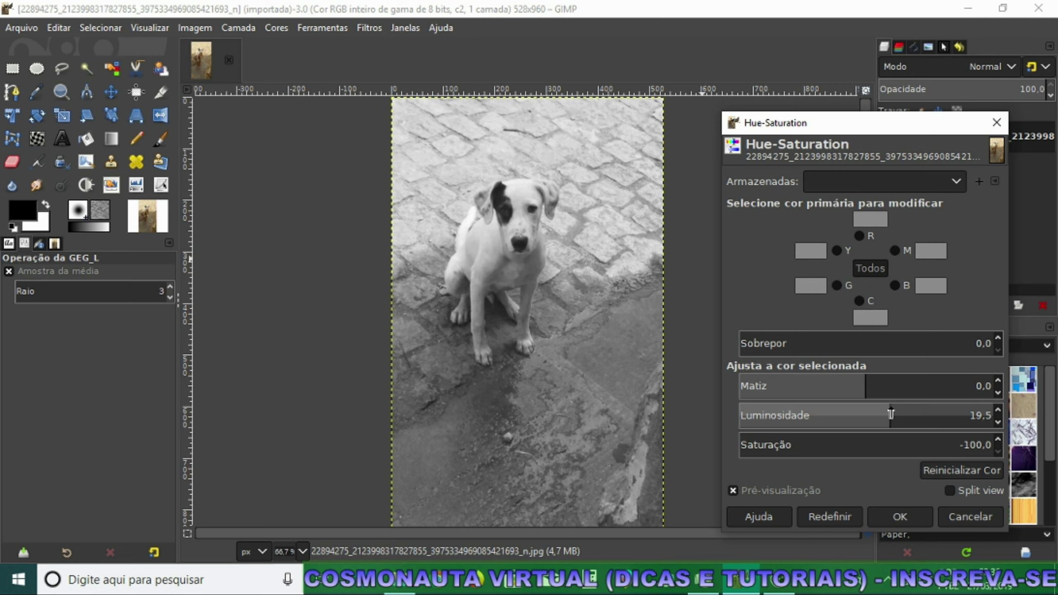
{"action": "mouse_move", "coordinate": [865, 387]}
{"action": "left_mouse_down"}
{"action": "mouse_move", "coordinate": [890, 390]}
{"action": "mouse_move", "coordinate": [836, 395]}
{"action": "left_mouse_up"}
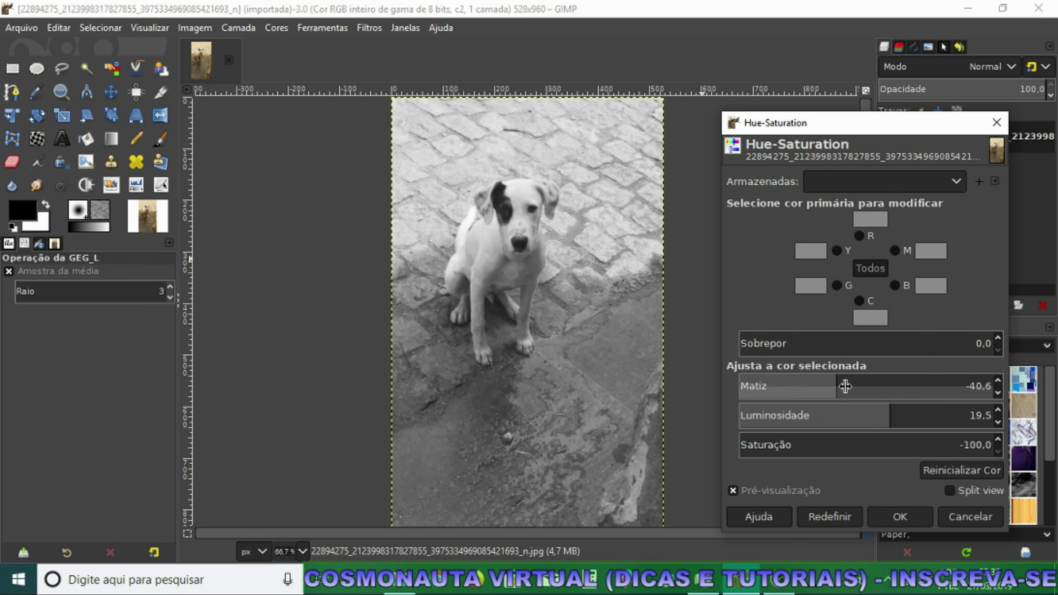
{"action": "mouse_move", "coordinate": [836, 389]}
{"action": "left_mouse_down"}
{"action": "mouse_move", "coordinate": [933, 387]}
{"action": "mouse_move", "coordinate": [875, 393]}
{"action": "left_mouse_up"}
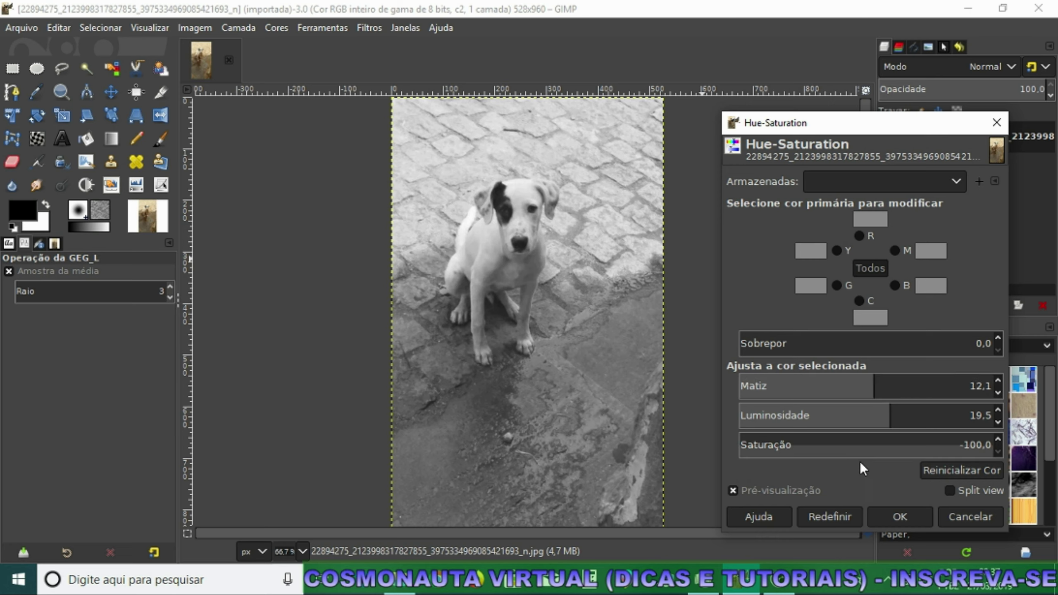
{"action": "left_click", "coordinate": [889, 513]}
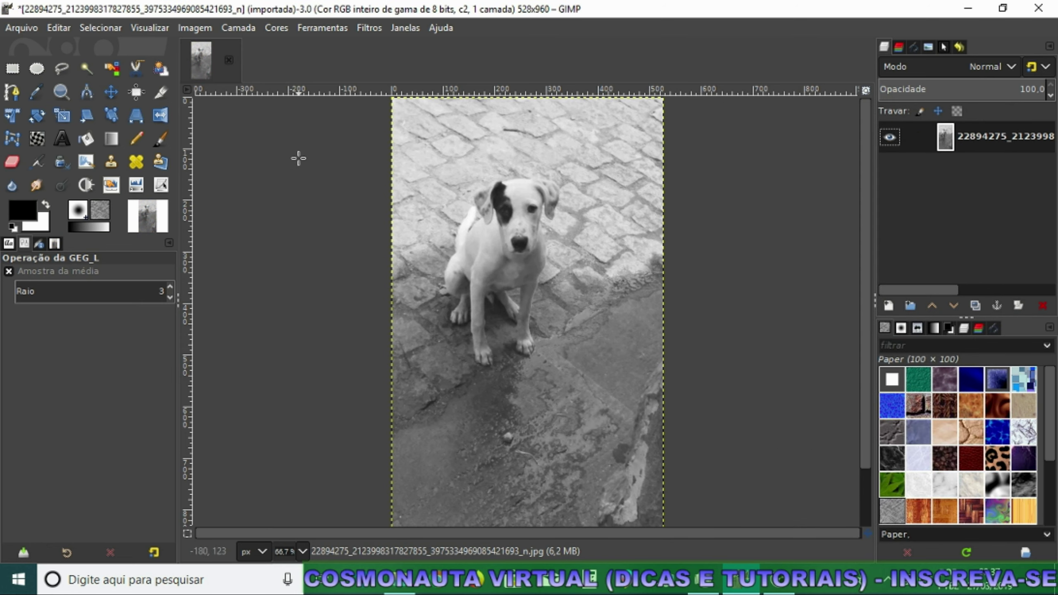
Apply a two-point Value curve raising the shadows and pulling the highlights slightly down.
{"action": "left_click", "coordinate": [279, 28]}
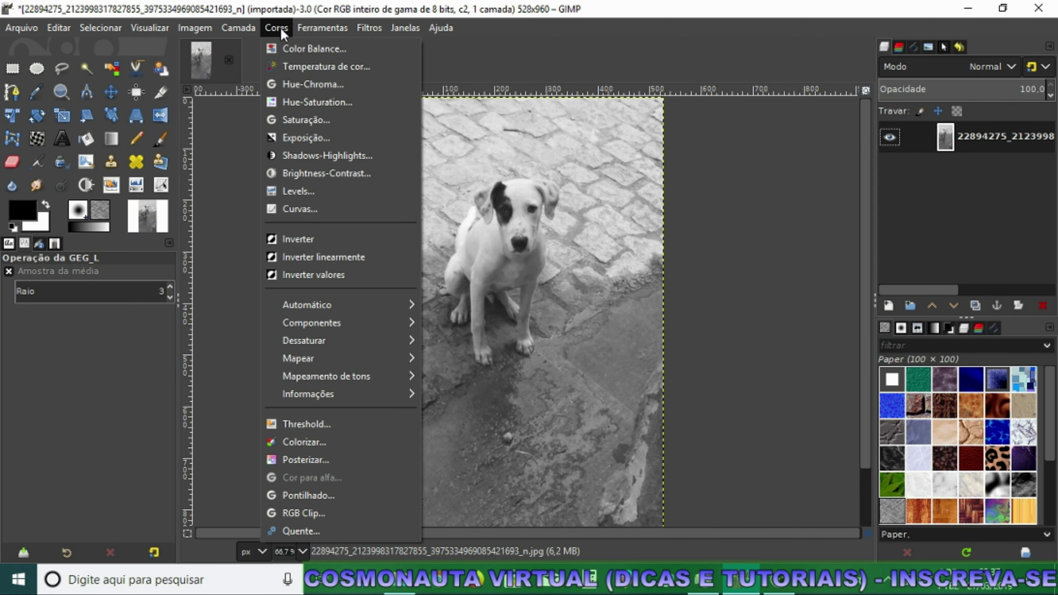
{"action": "left_click", "coordinate": [311, 207]}
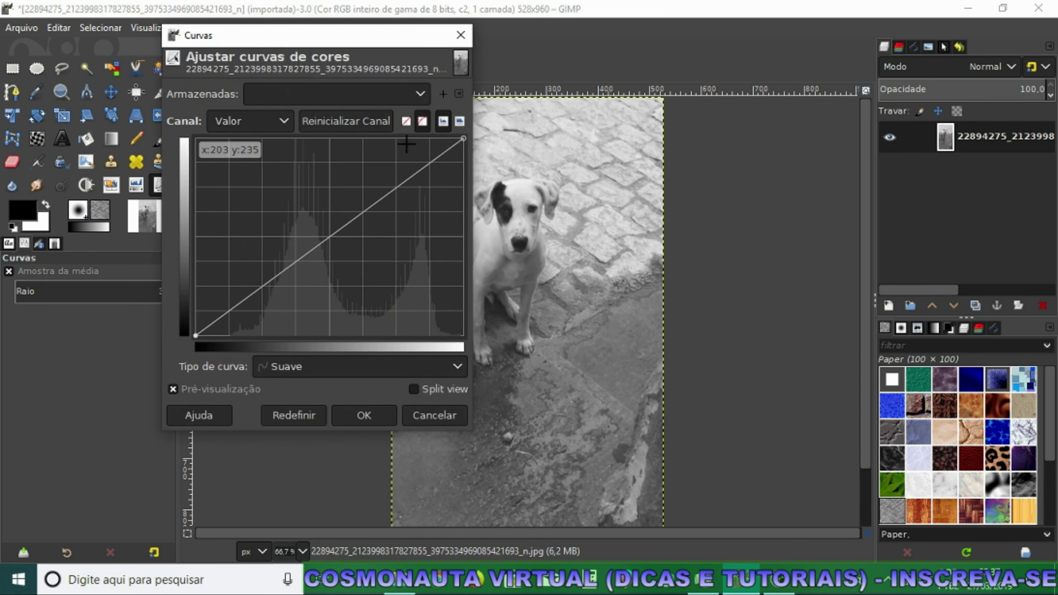
{"action": "left_click_drag", "start_coordinate": [296, 43], "coordinate": [218, 60]}
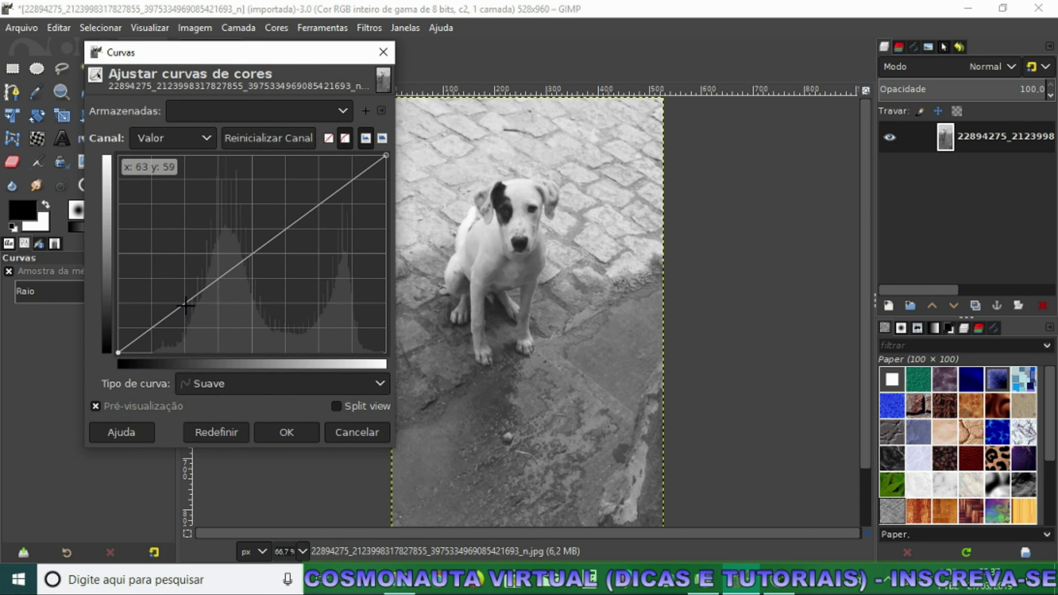
{"action": "left_click_drag", "start_coordinate": [182, 305], "coordinate": [183, 297]}
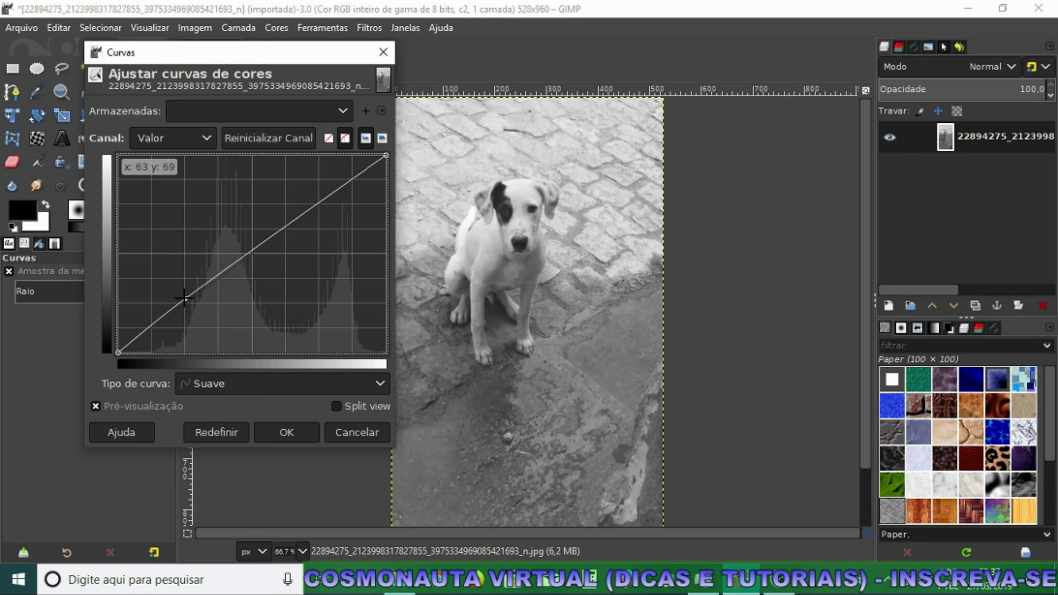
{"action": "left_click_drag", "start_coordinate": [290, 220], "coordinate": [296, 229]}
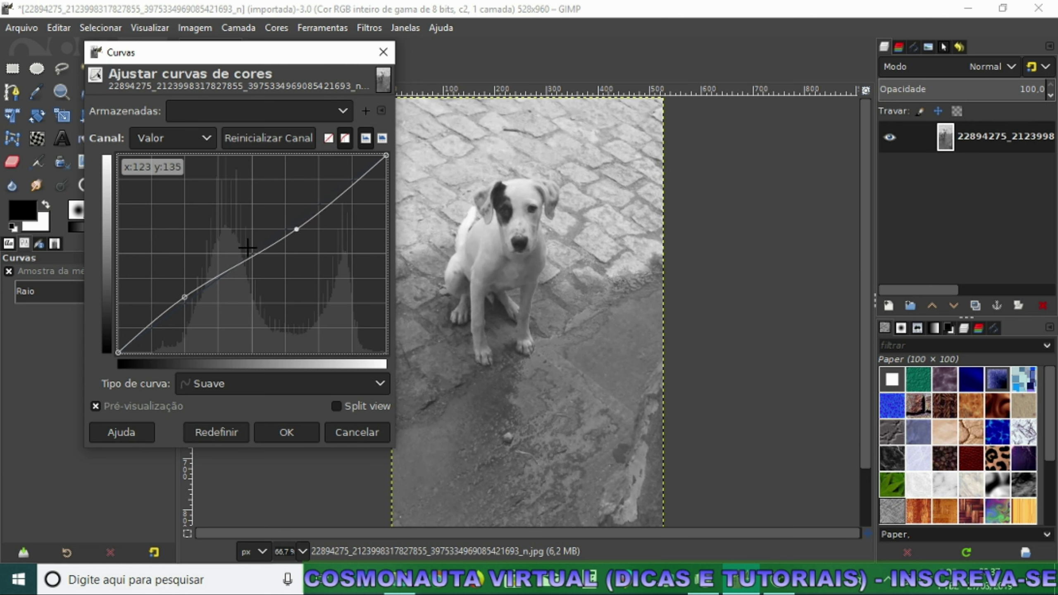
{"action": "left_click_drag", "start_coordinate": [183, 297], "coordinate": [183, 299]}
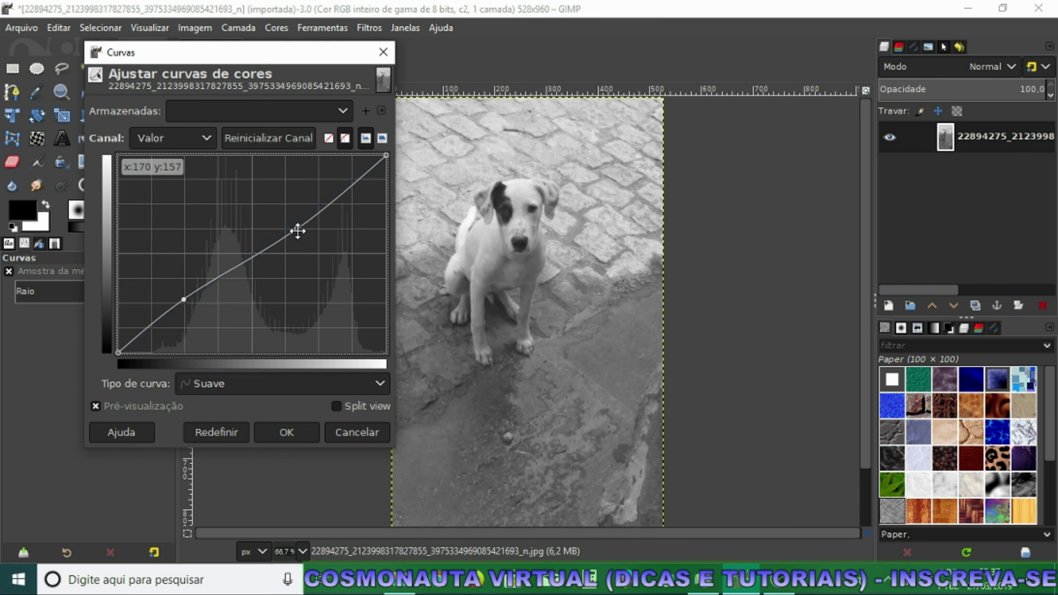
{"action": "left_click_drag", "start_coordinate": [297, 231], "coordinate": [299, 230]}
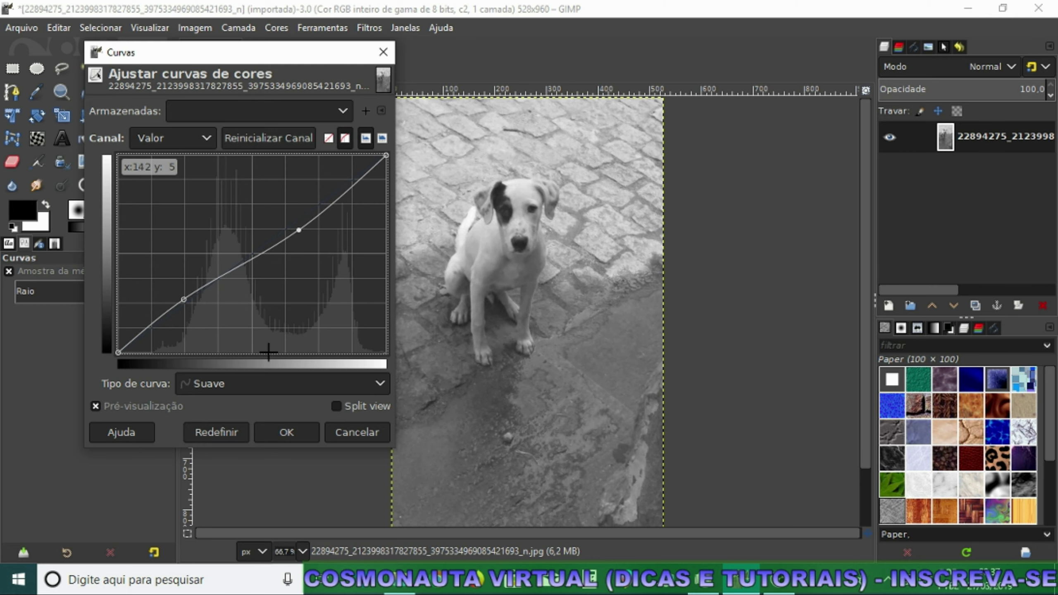
{"action": "left_click", "coordinate": [286, 432]}
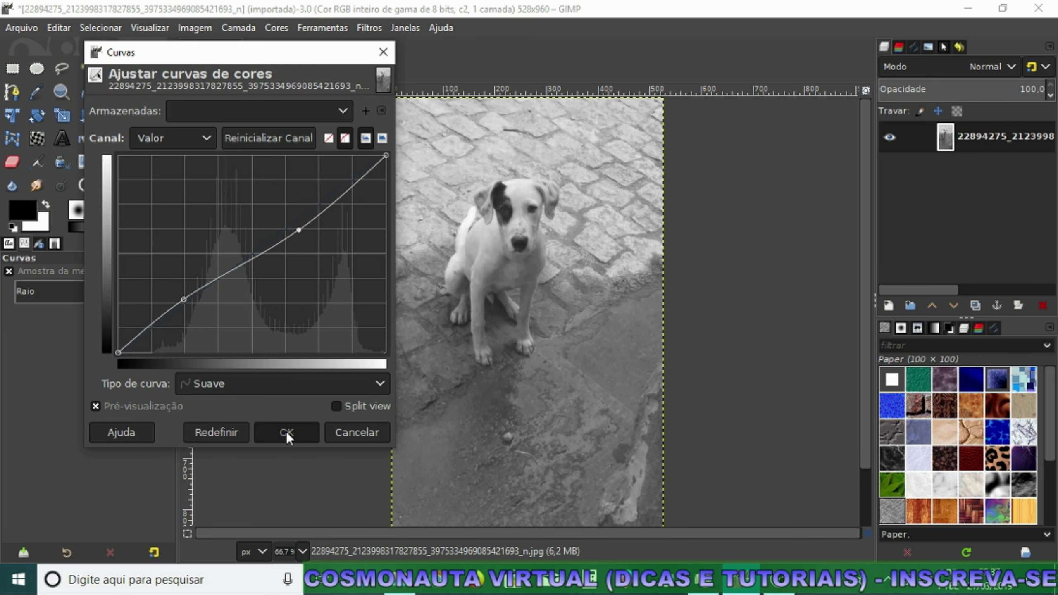
Open the Newsprint halftone filter and move its window higher.
{"action": "left_click", "coordinate": [367, 30]}
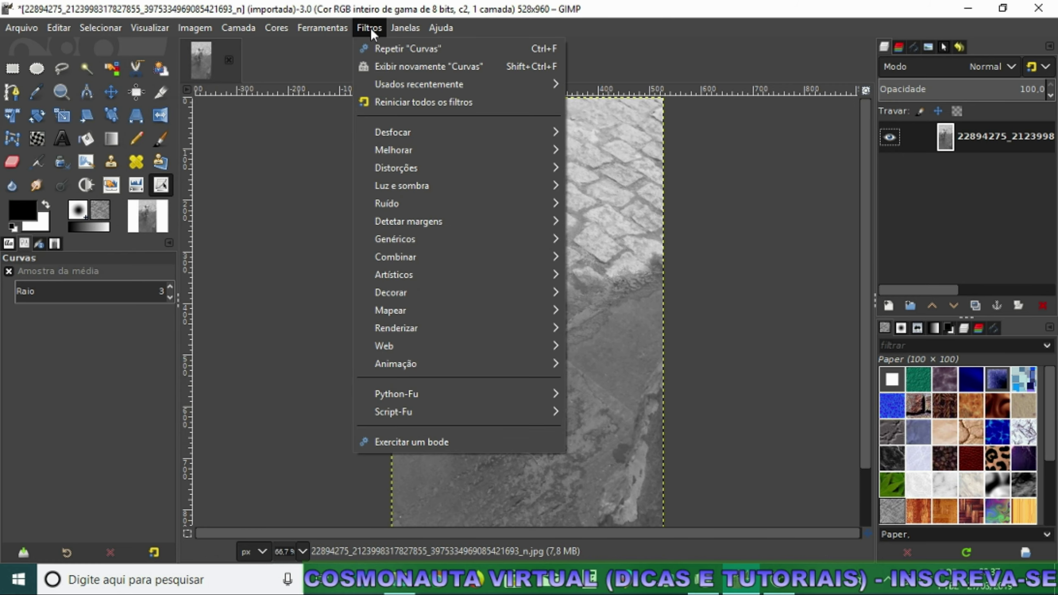
{"action": "mouse_move", "coordinate": [397, 168]}
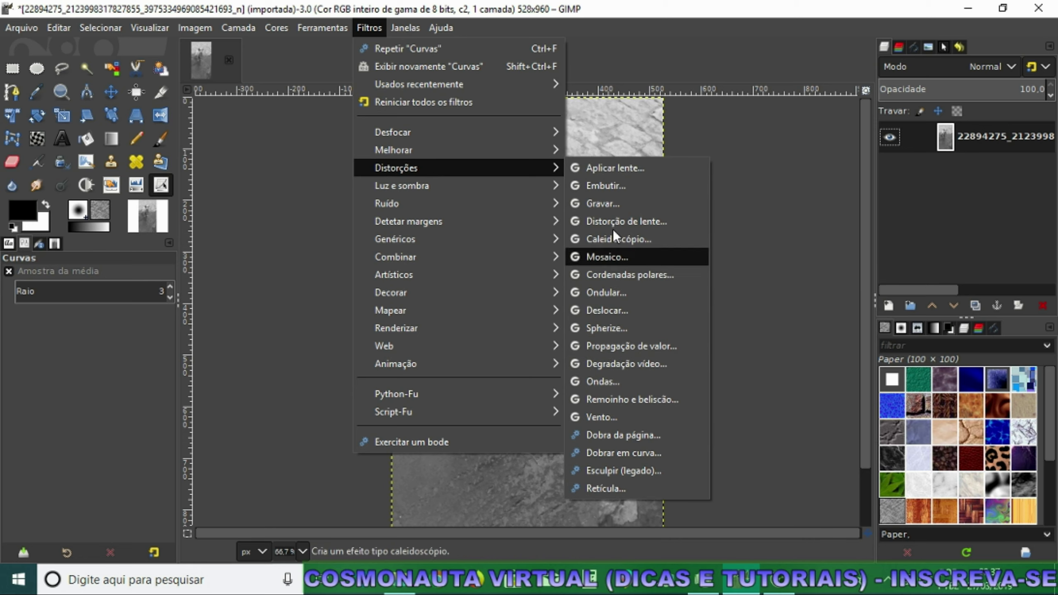
{"action": "left_click", "coordinate": [601, 491]}
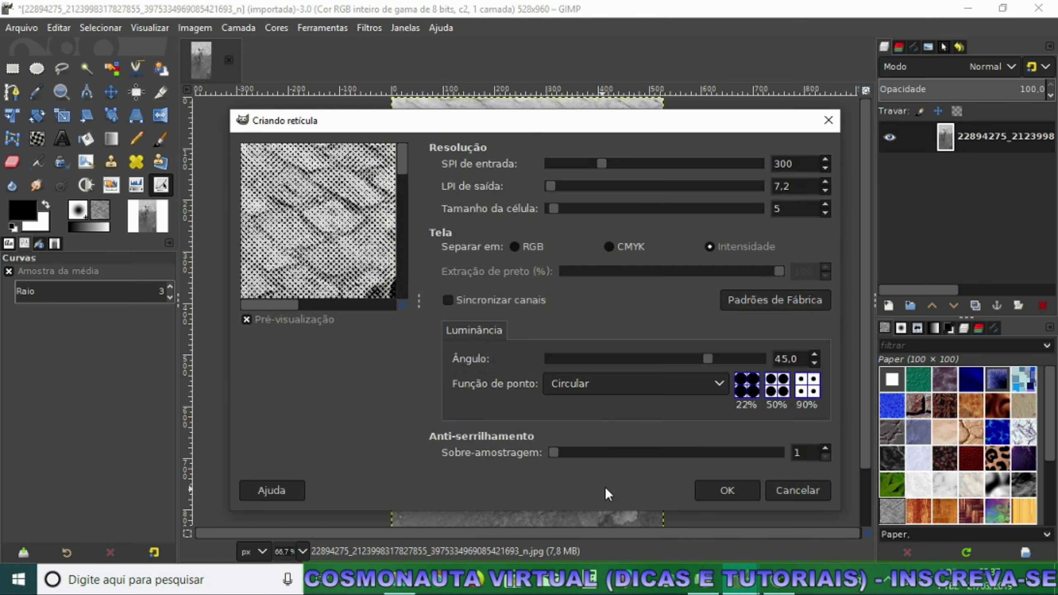
{"action": "left_click_drag", "start_coordinate": [489, 123], "coordinate": [492, 93]}
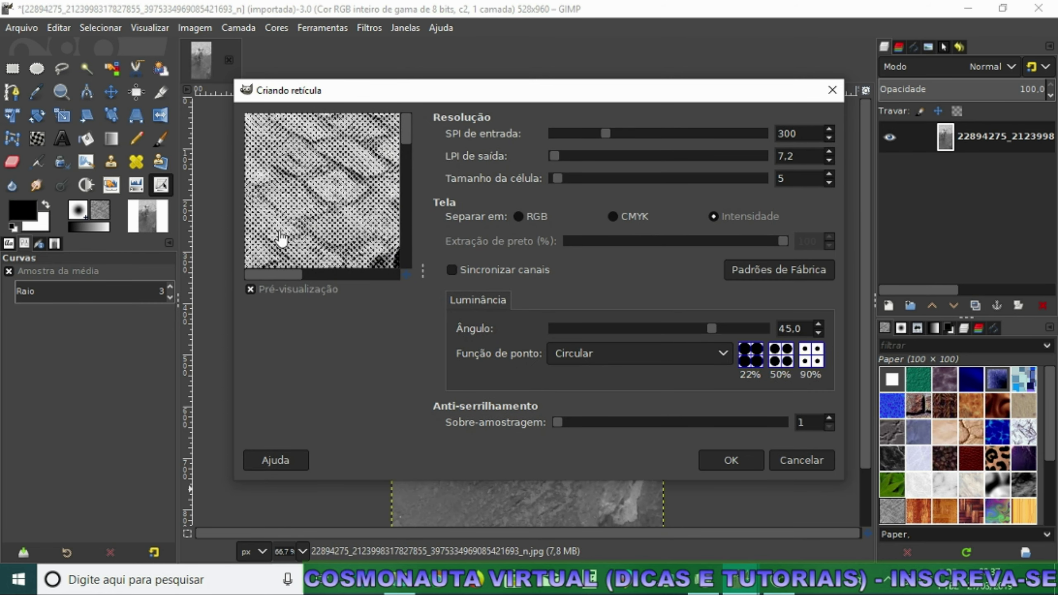
Pan the halftone preview to the dog's face and raise Cell size to 18.
{"action": "left_click", "coordinate": [250, 291]}
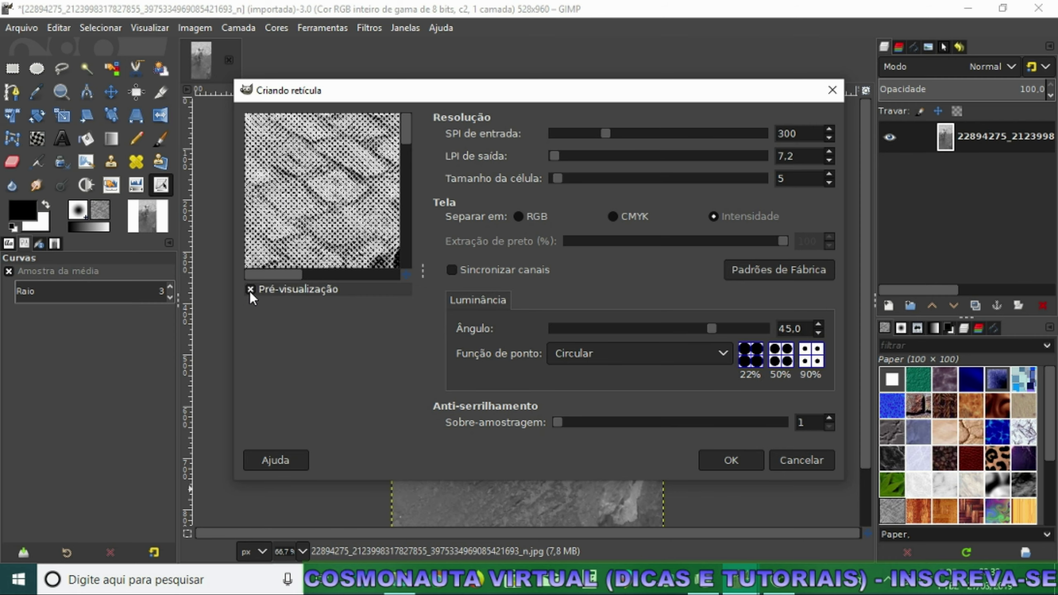
{"action": "scroll", "coordinate": [339, 257], "scroll_direction": "down", "scroll_amount": 3}
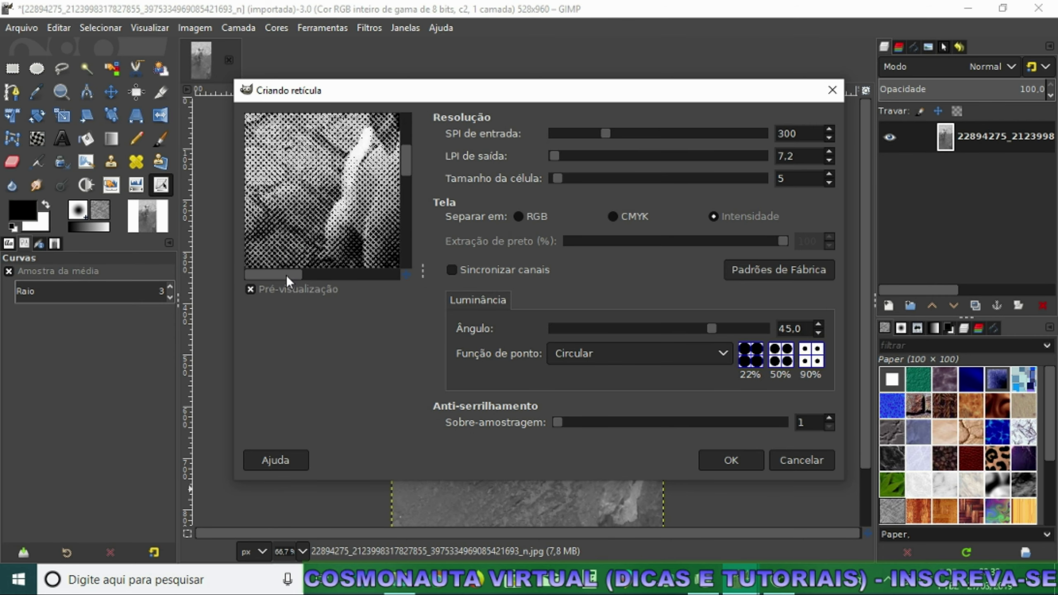
{"action": "left_click_drag", "start_coordinate": [287, 276], "coordinate": [325, 276]}
{"action": "left_click_drag", "start_coordinate": [401, 163], "coordinate": [406, 156]}
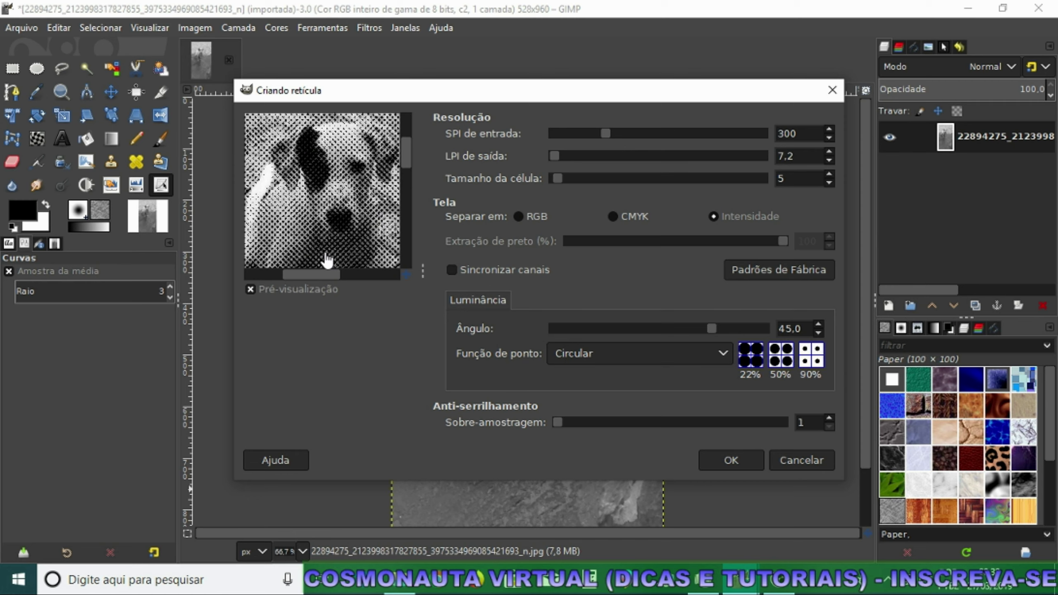
{"action": "left_click_drag", "start_coordinate": [559, 178], "coordinate": [585, 178]}
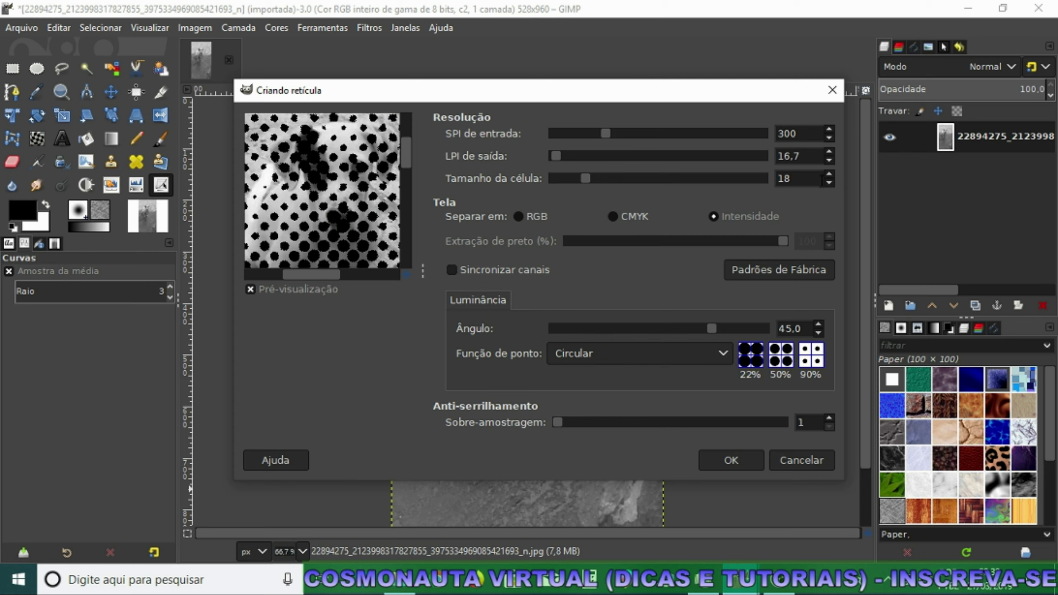
Step the halftone Cell size down to 6 for finer dots.
{"action": "left_click", "coordinate": [829, 183]}
{"action": "left_click", "coordinate": [828, 184]}
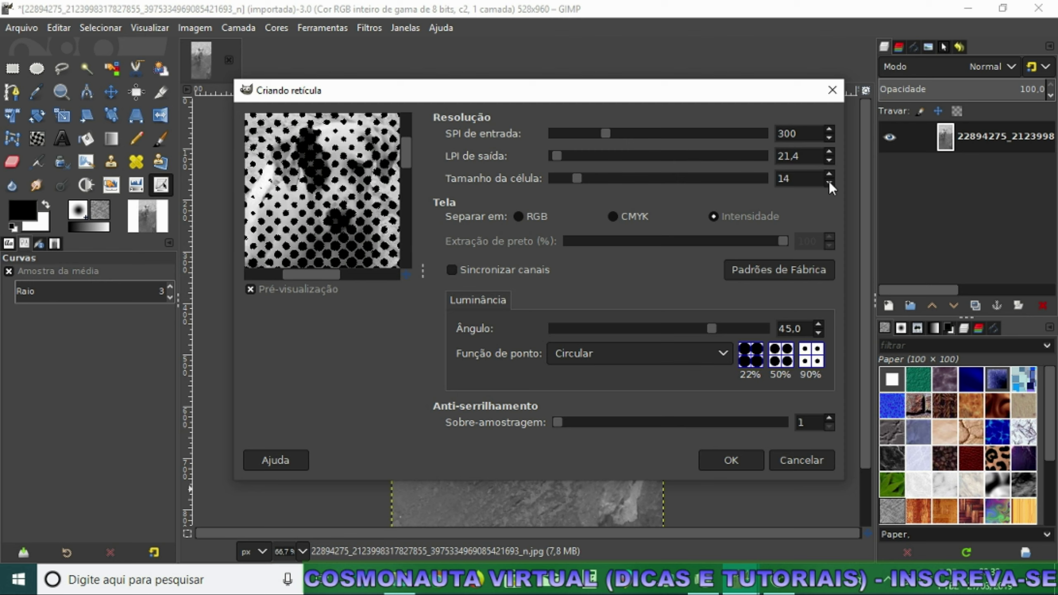
{"action": "left_click", "coordinate": [830, 183]}
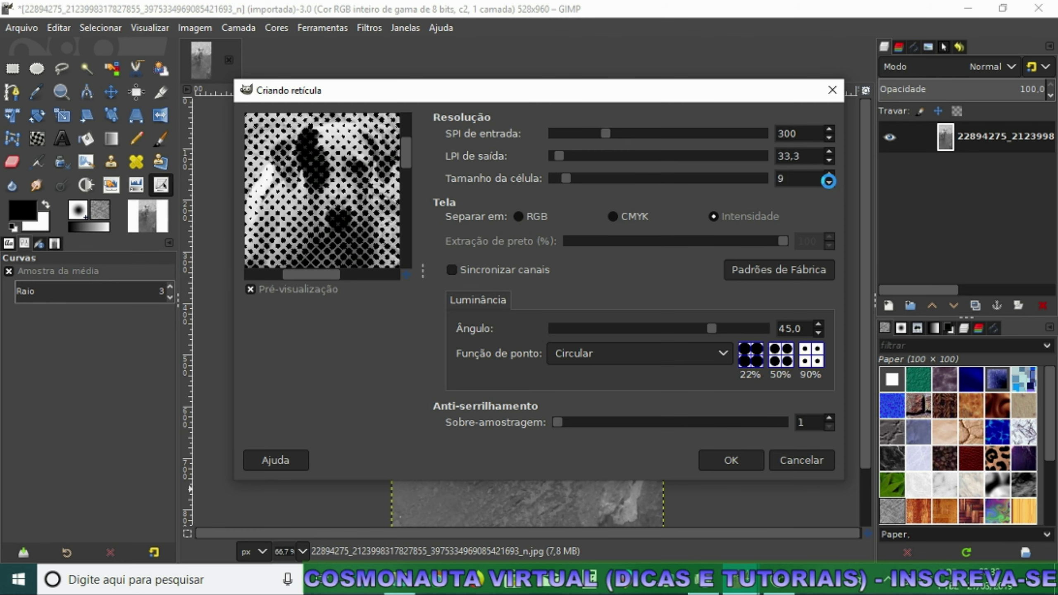
{"action": "left_click", "coordinate": [829, 184]}
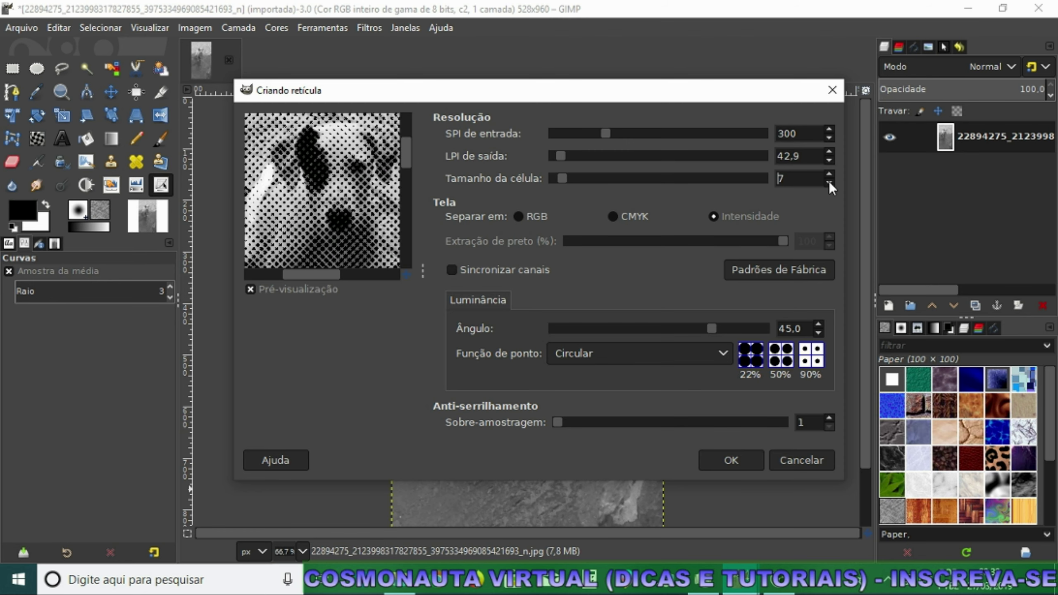
{"action": "left_click", "coordinate": [829, 183]}
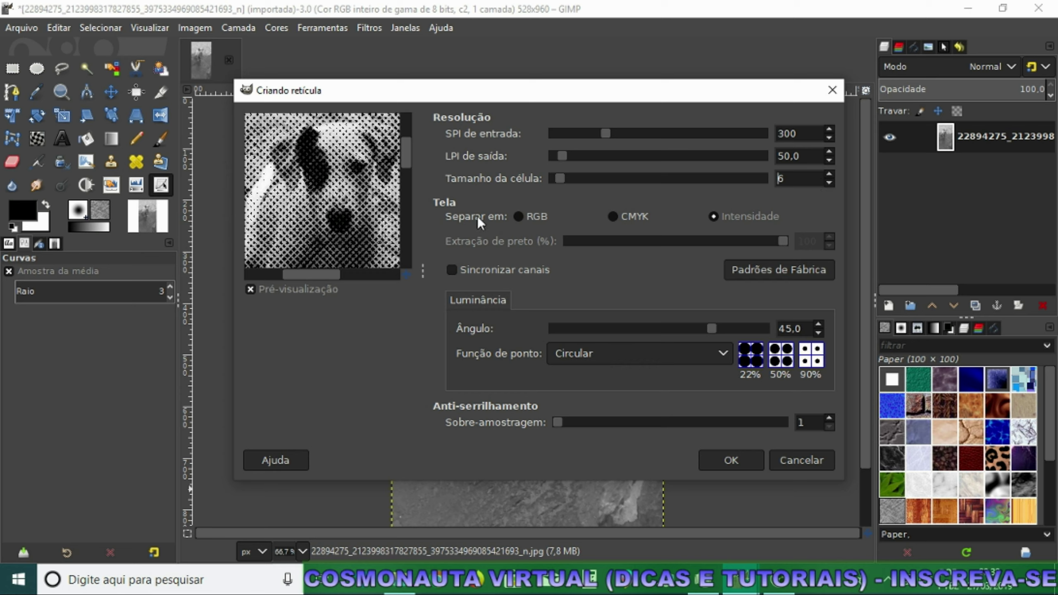
Try RGB and CMYK separation, then return to Intensity separation.
{"action": "left_click", "coordinate": [518, 216]}
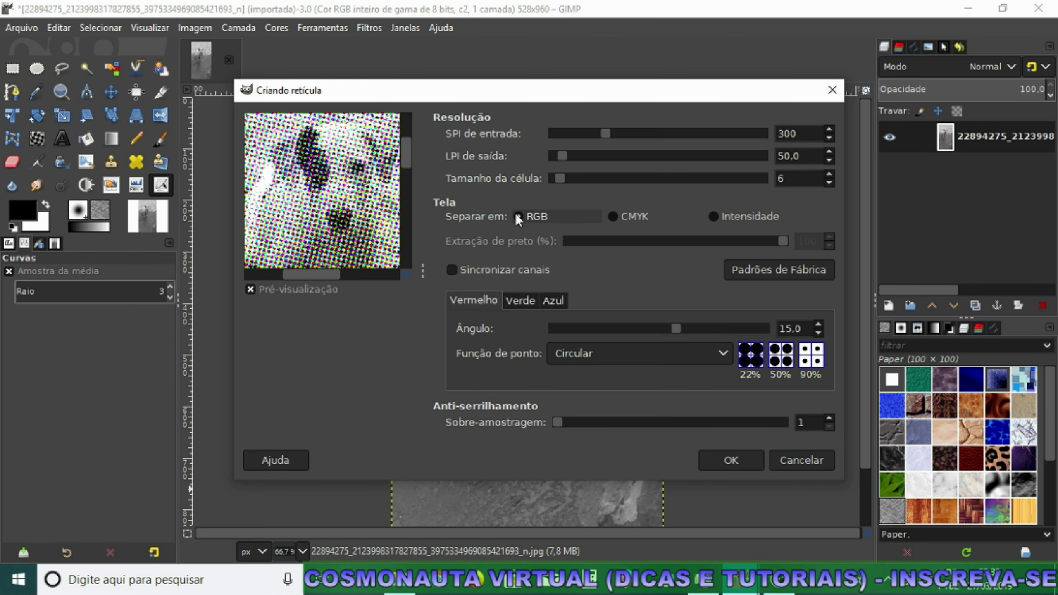
{"action": "left_click", "coordinate": [614, 216]}
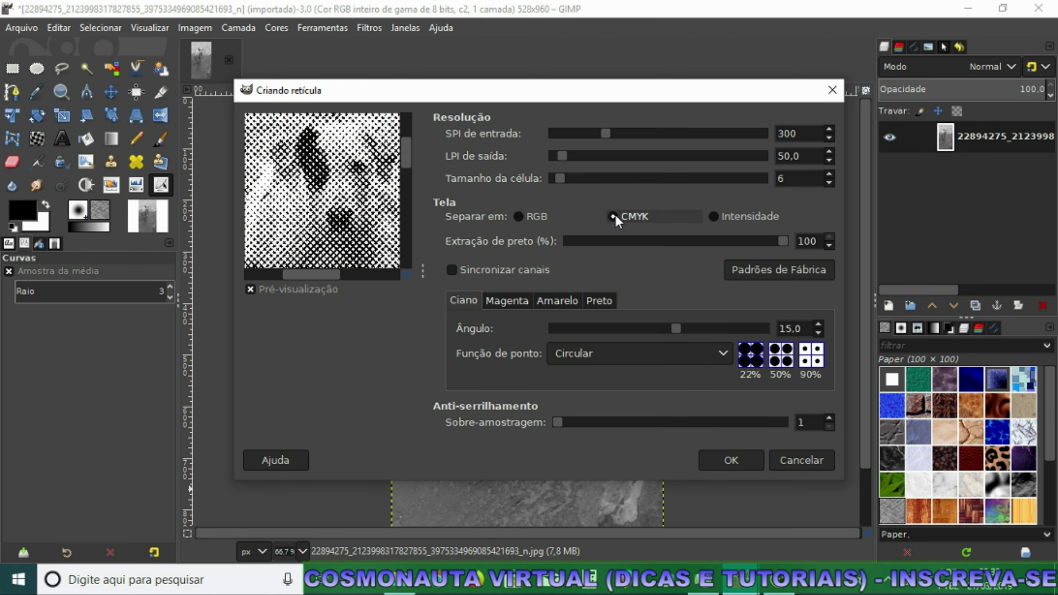
{"action": "left_click", "coordinate": [715, 217]}
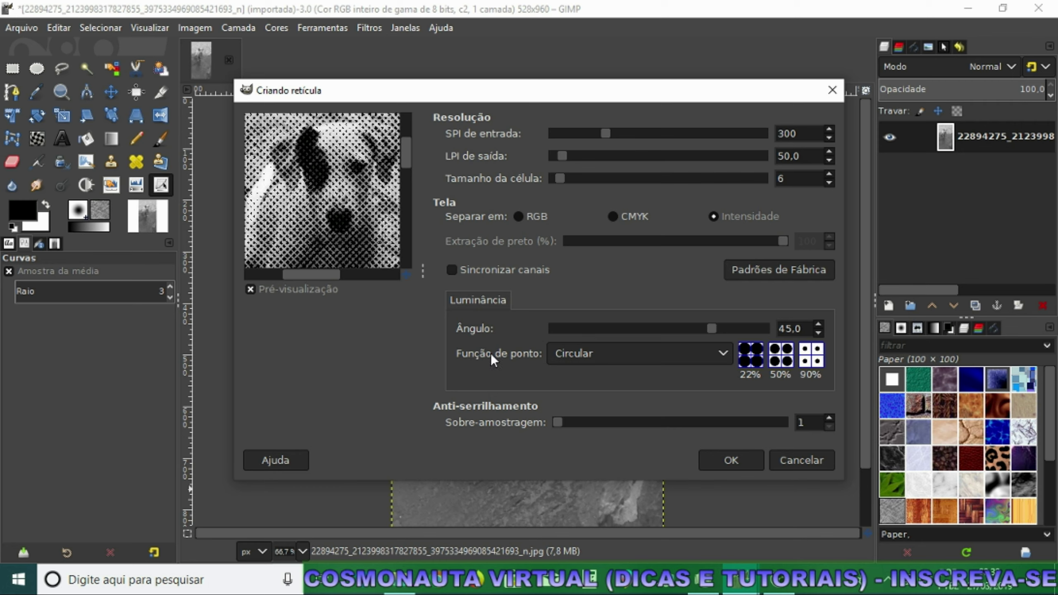
{"action": "left_click", "coordinate": [727, 359]}
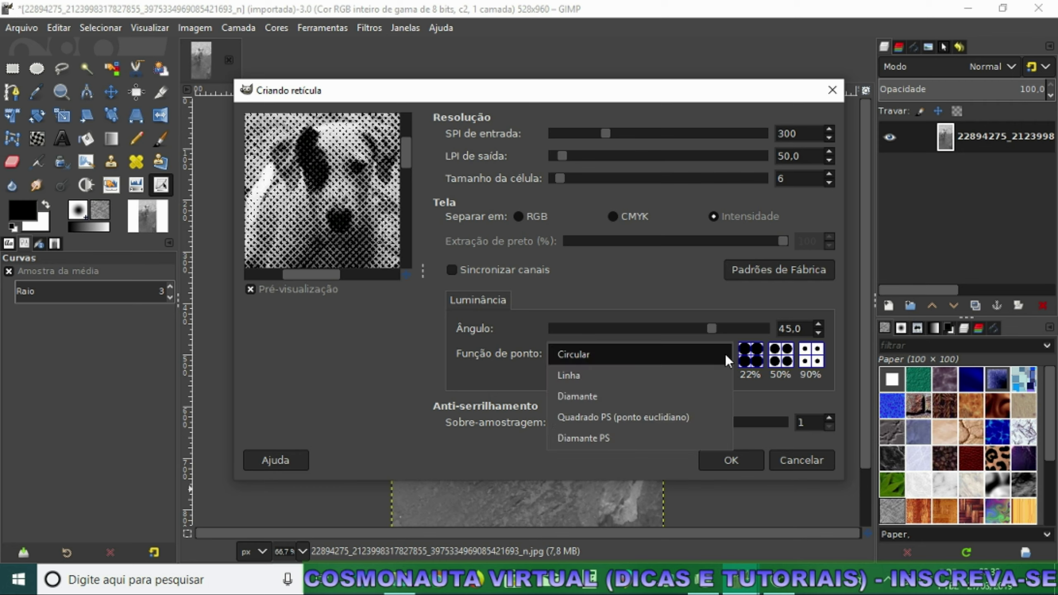
{"action": "left_click", "coordinate": [573, 379]}
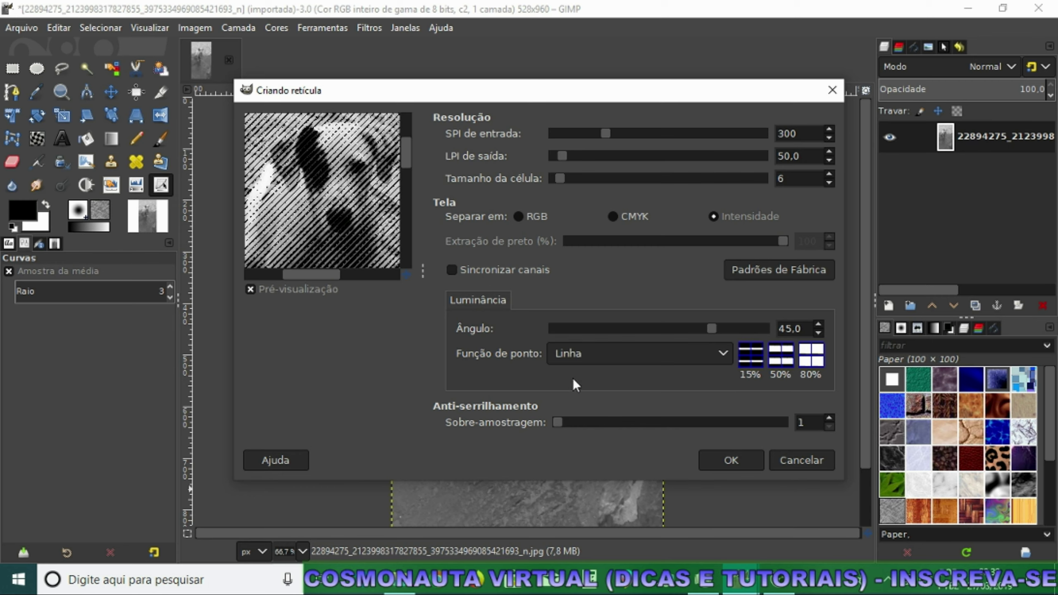
{"action": "left_click", "coordinate": [722, 362]}
{"action": "left_click", "coordinate": [599, 377]}
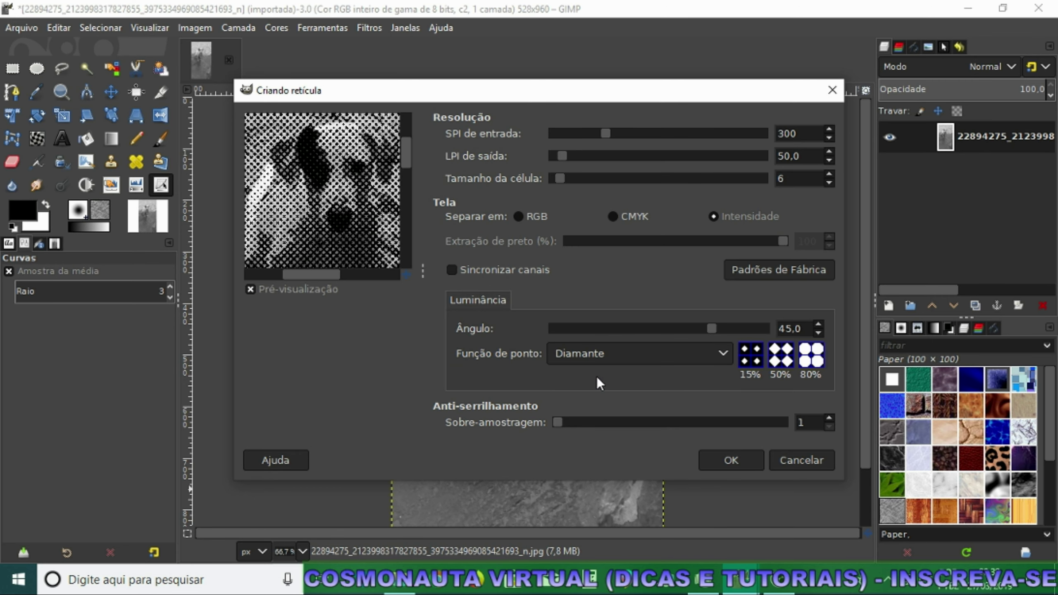
{"action": "left_click", "coordinate": [725, 359]}
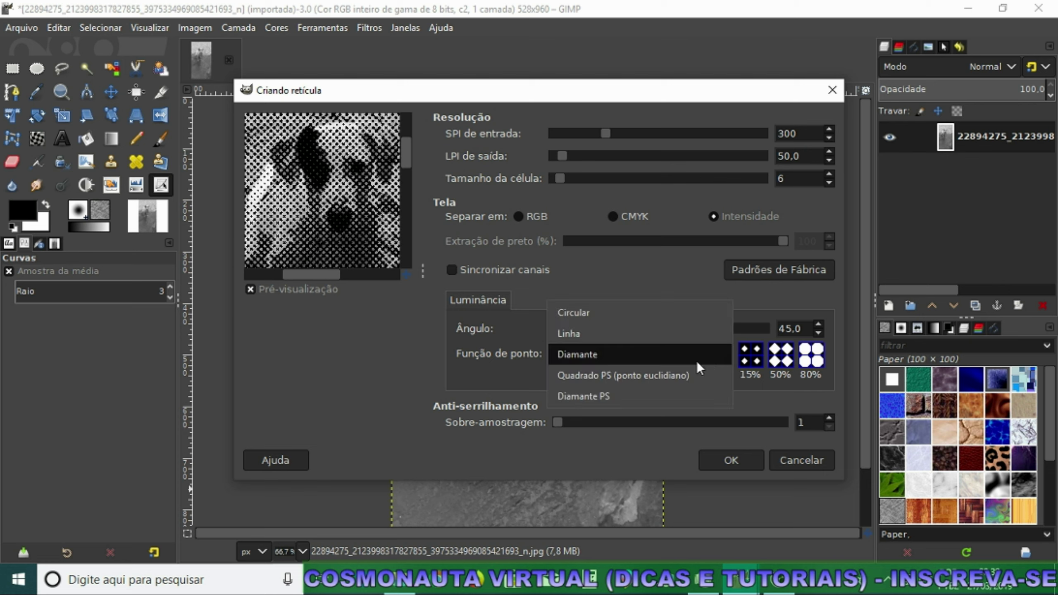
{"action": "left_click", "coordinate": [631, 376]}
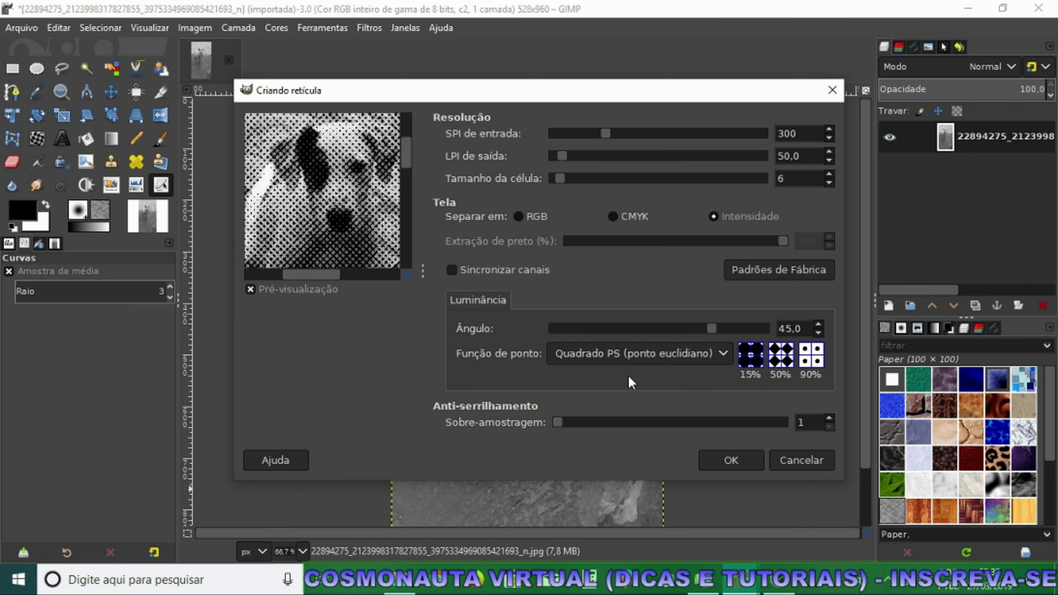
{"action": "left_click", "coordinate": [729, 358]}
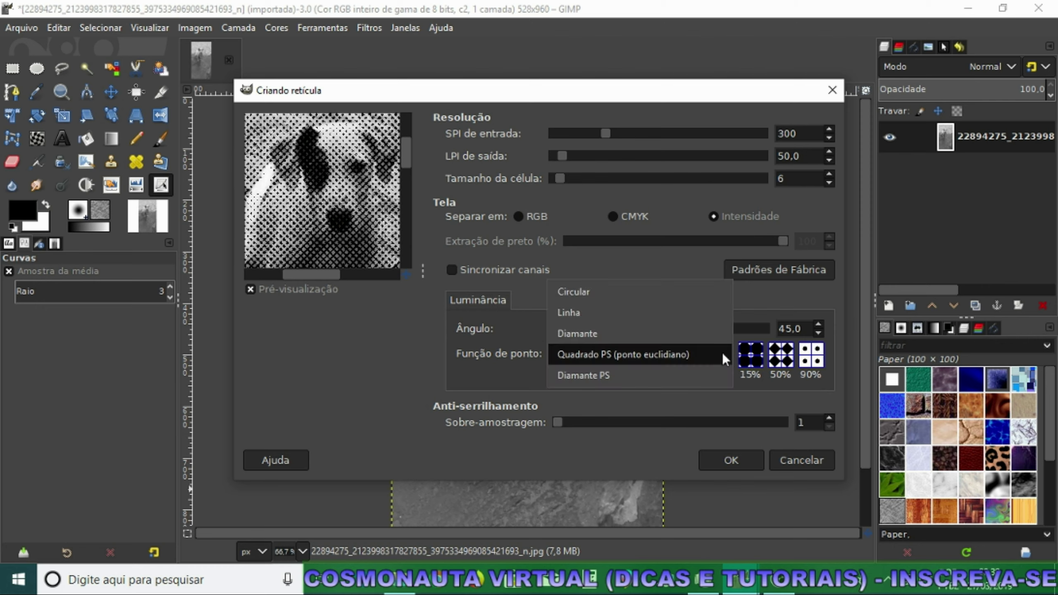
{"action": "left_click", "coordinate": [600, 378]}
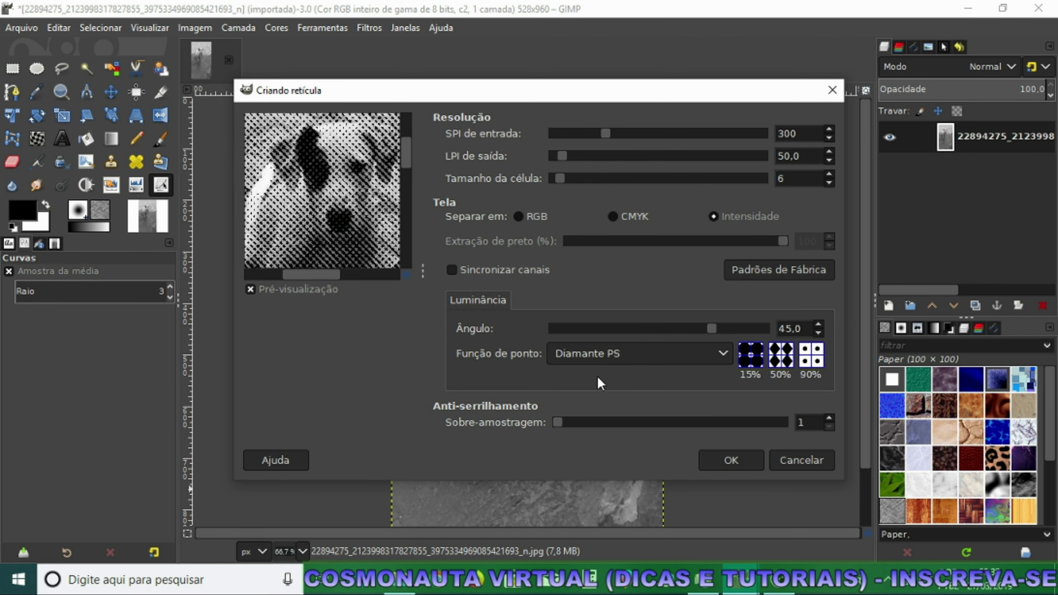
{"action": "left_click", "coordinate": [725, 357]}
{"action": "left_click", "coordinate": [583, 275]}
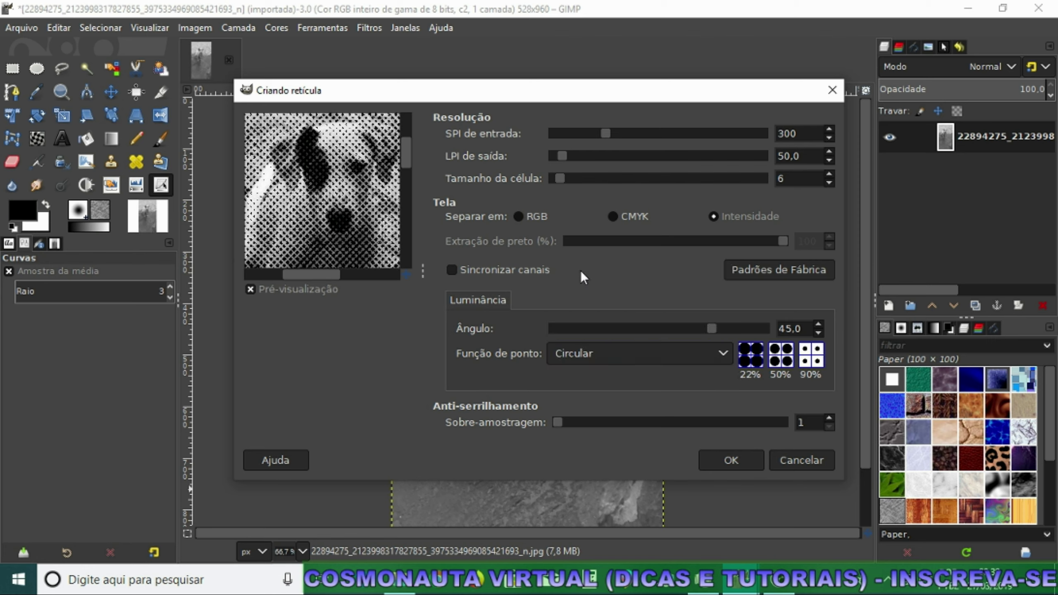
Set the dot angle to about 36.4°, oversampling to 1, and apply the halftone.
{"action": "left_click_drag", "start_coordinate": [712, 329], "coordinate": [694, 336]}
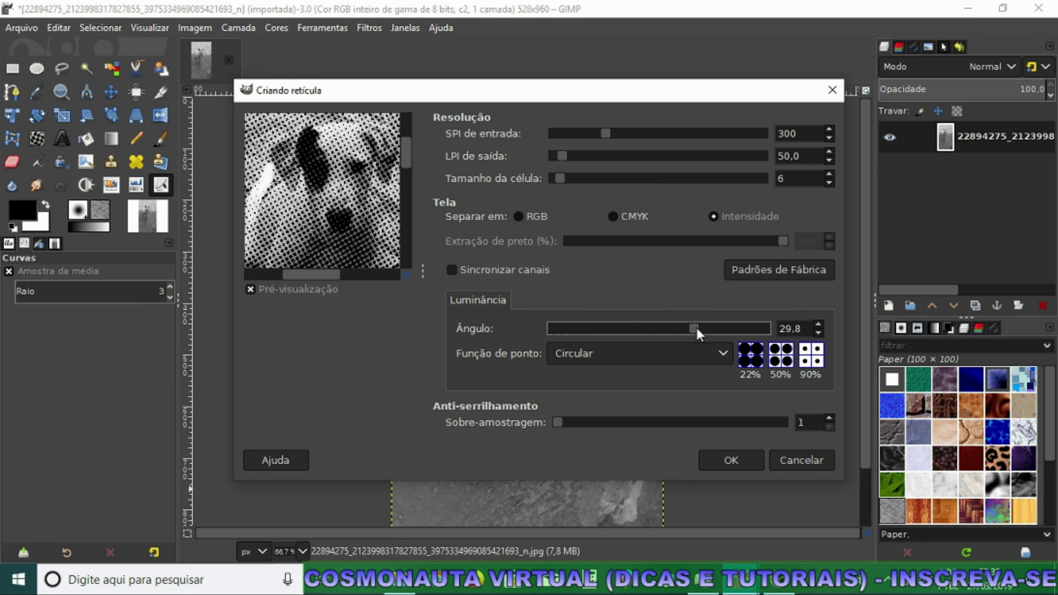
{"action": "left_click_drag", "start_coordinate": [697, 333], "coordinate": [702, 333]}
{"action": "left_click_drag", "start_coordinate": [558, 425], "coordinate": [581, 429]}
{"action": "mouse_move", "coordinate": [580, 424]}
{"action": "left_mouse_down"}
{"action": "mouse_move", "coordinate": [706, 420]}
{"action": "mouse_move", "coordinate": [544, 427]}
{"action": "left_mouse_up"}
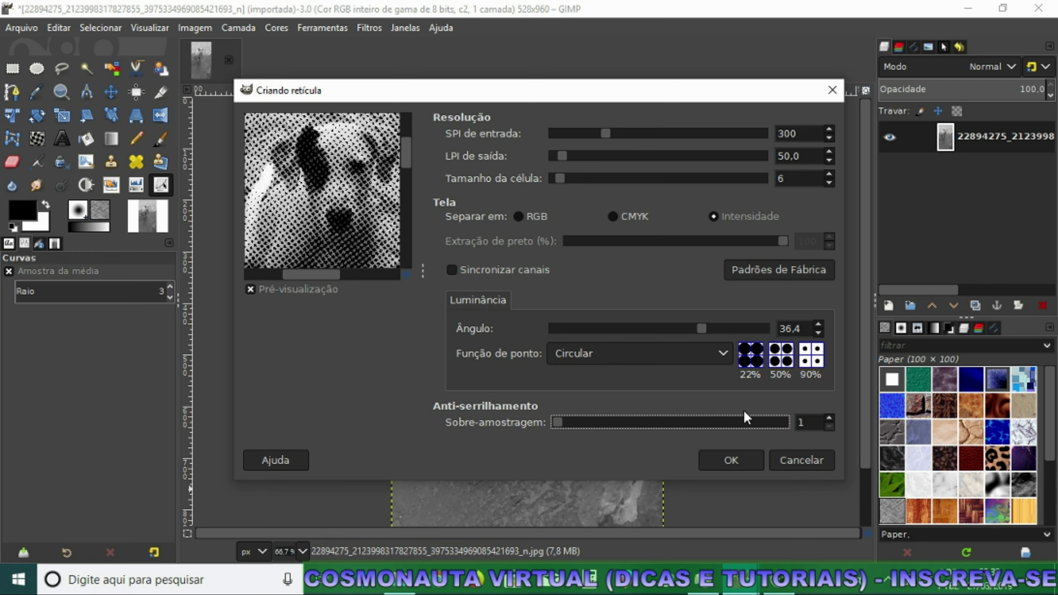
{"action": "left_click", "coordinate": [731, 460]}
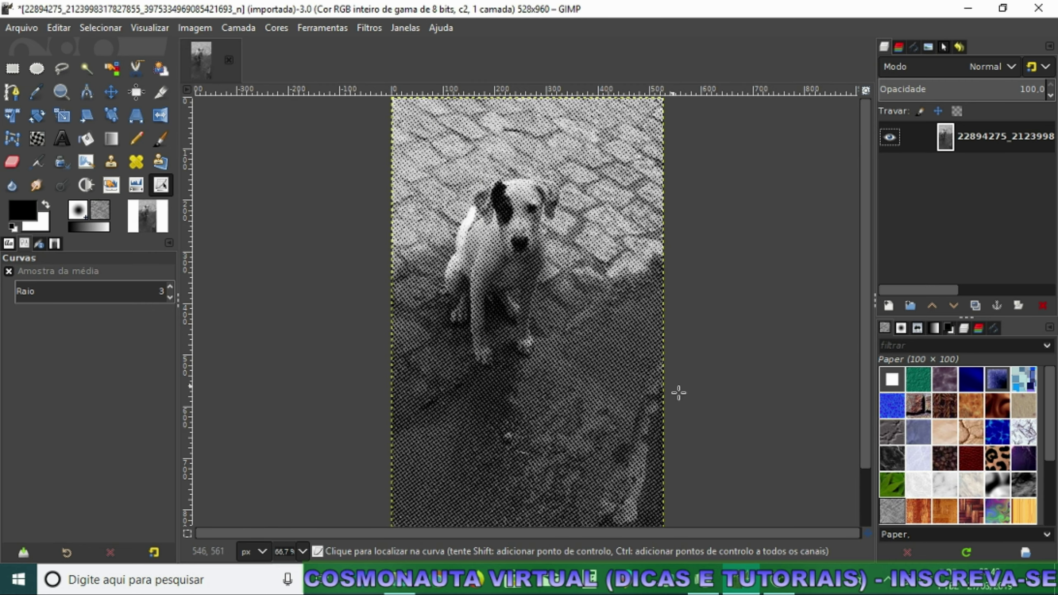
{"action": "scroll", "coordinate": [507, 305], "scroll_direction": "up", "scroll_amount": 1}
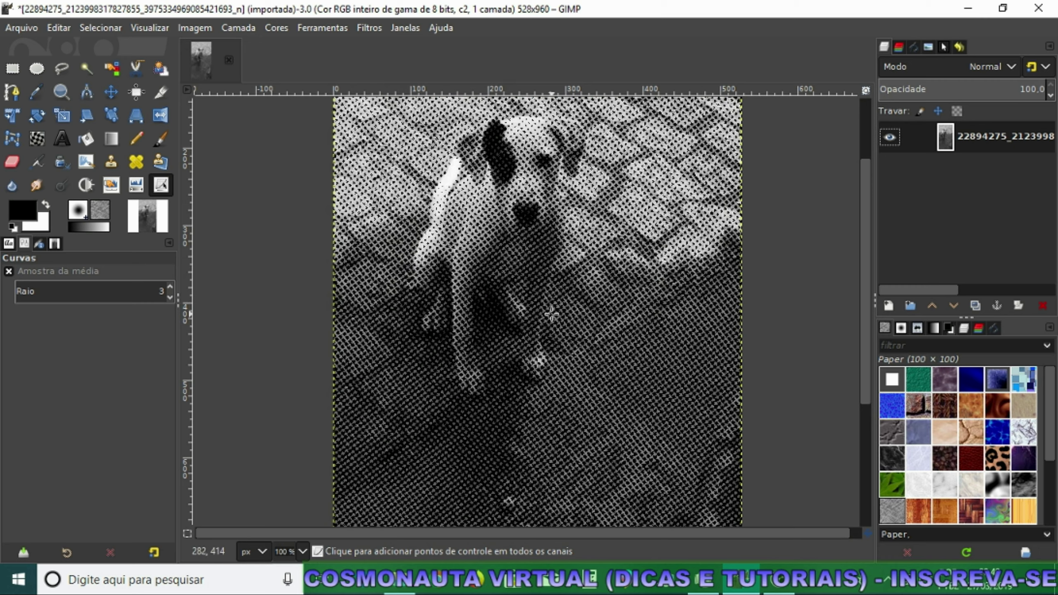
{"action": "left_click_drag", "start_coordinate": [863, 298], "coordinate": [856, 239]}
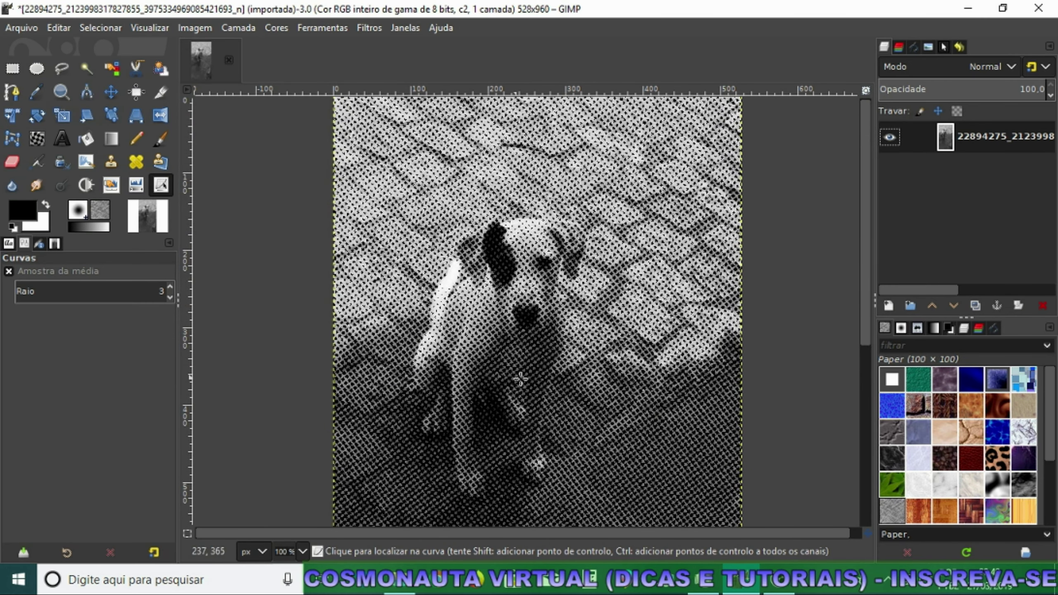